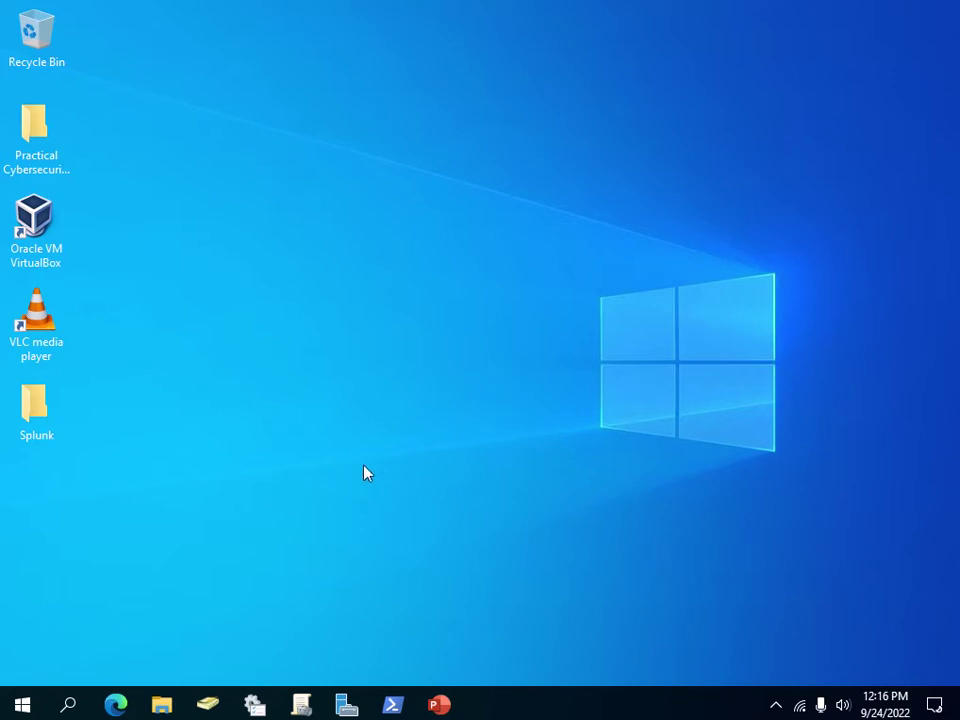
Launch Active Directory Users and Computers from Server Manager's Tools, minimize it, and close Server Manager
left_click(353, 704)
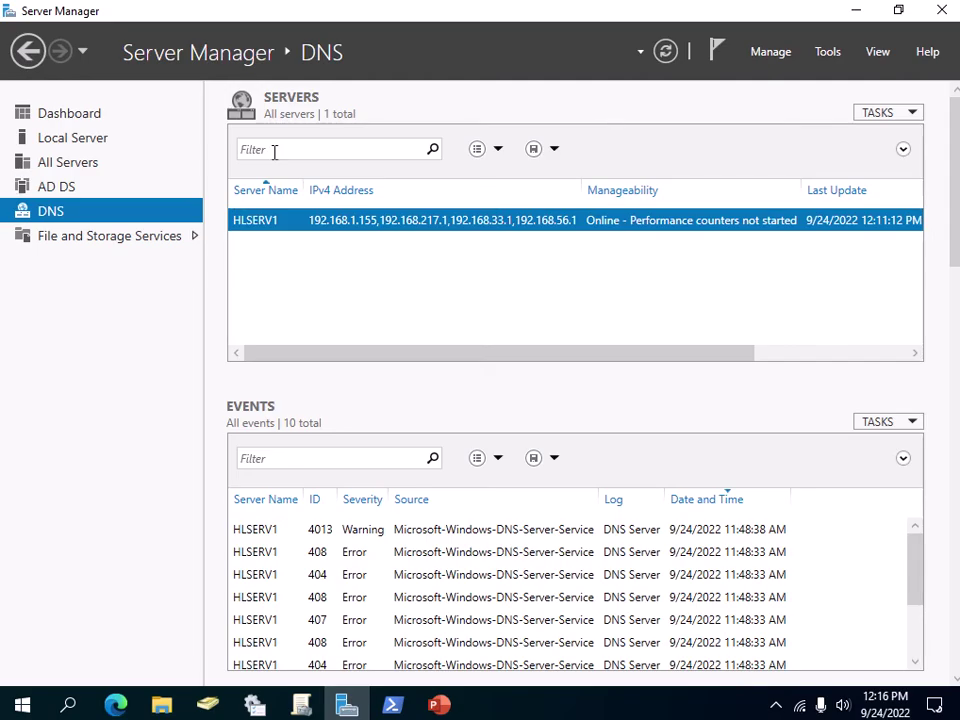
left_click(68, 112)
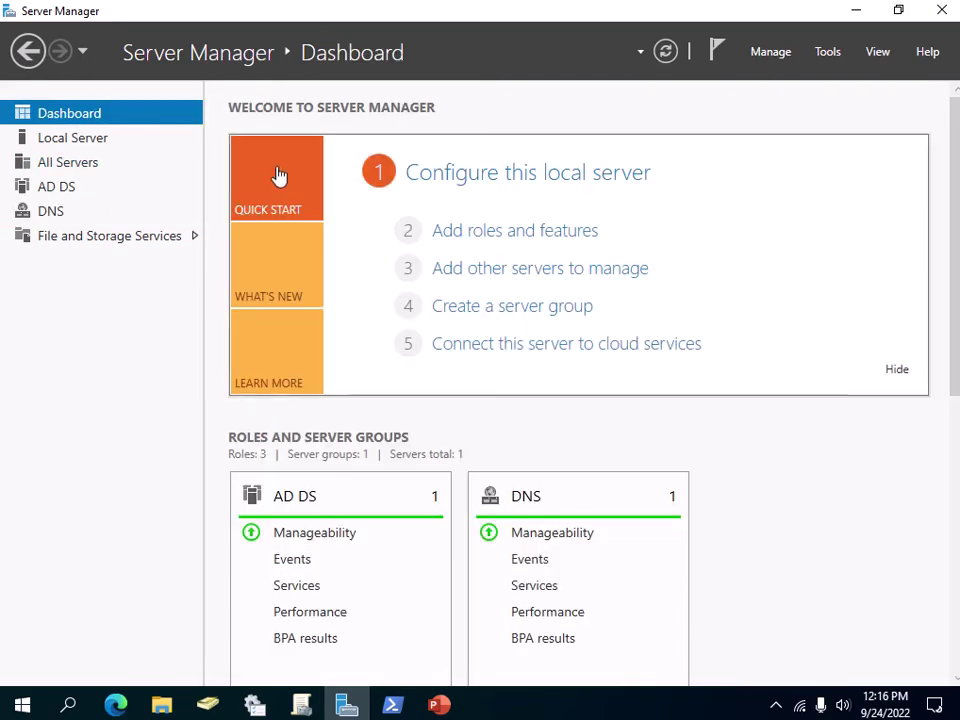
left_click(829, 55)
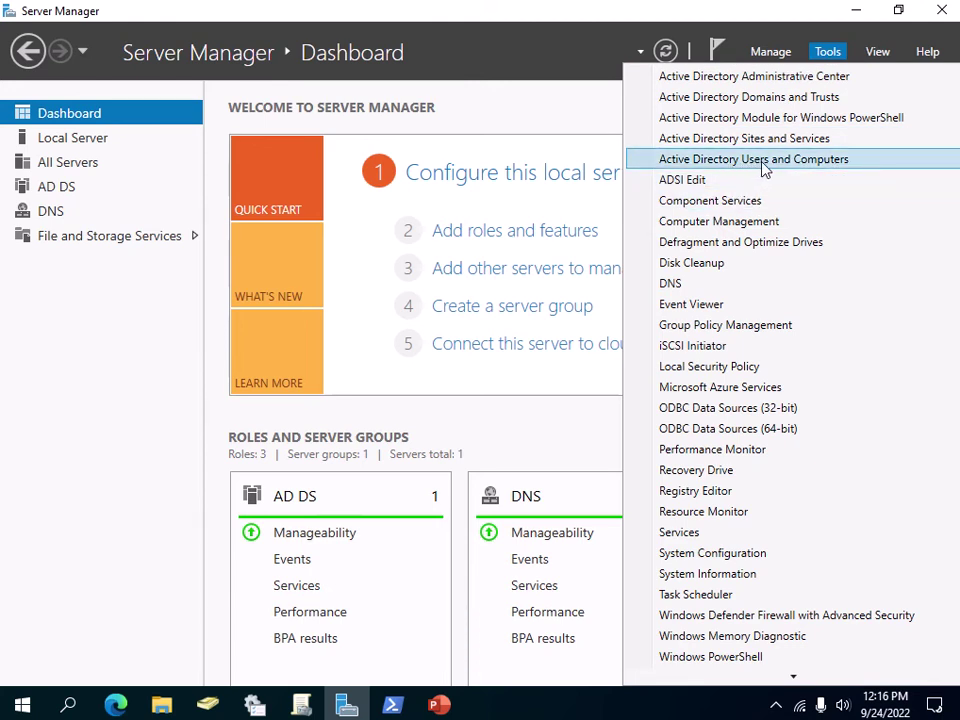
left_click(761, 161)
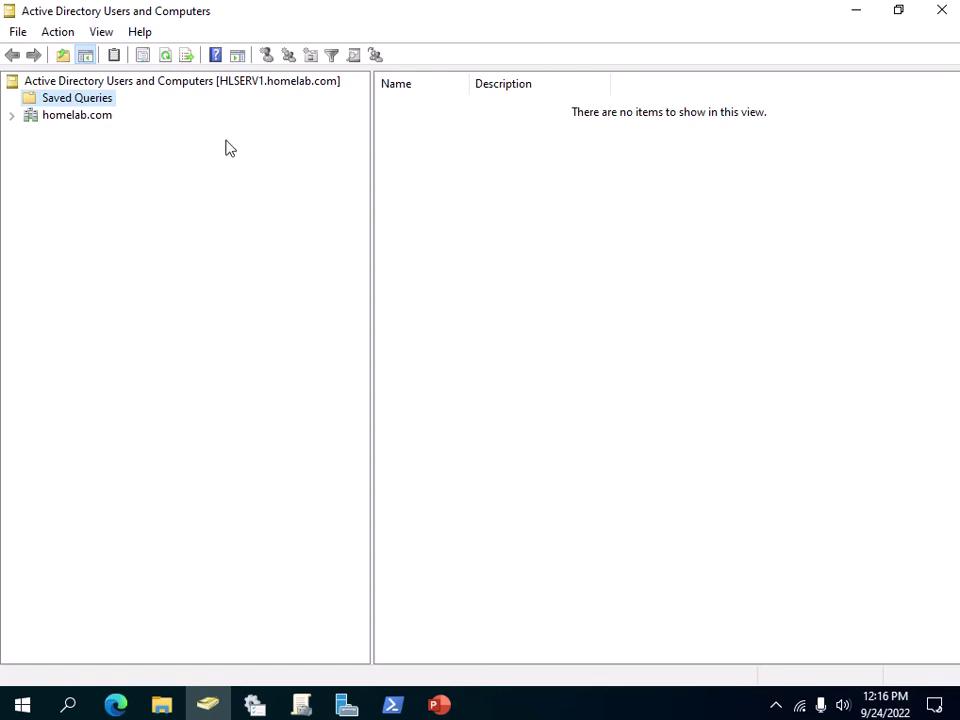
left_click(856, 12)
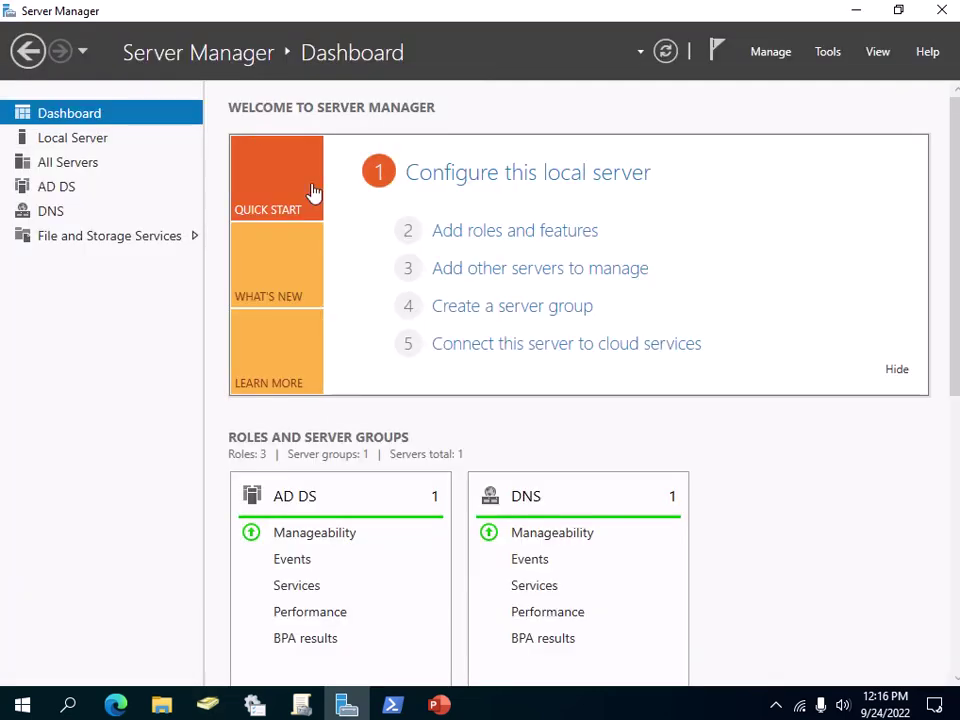
left_click(942, 11)
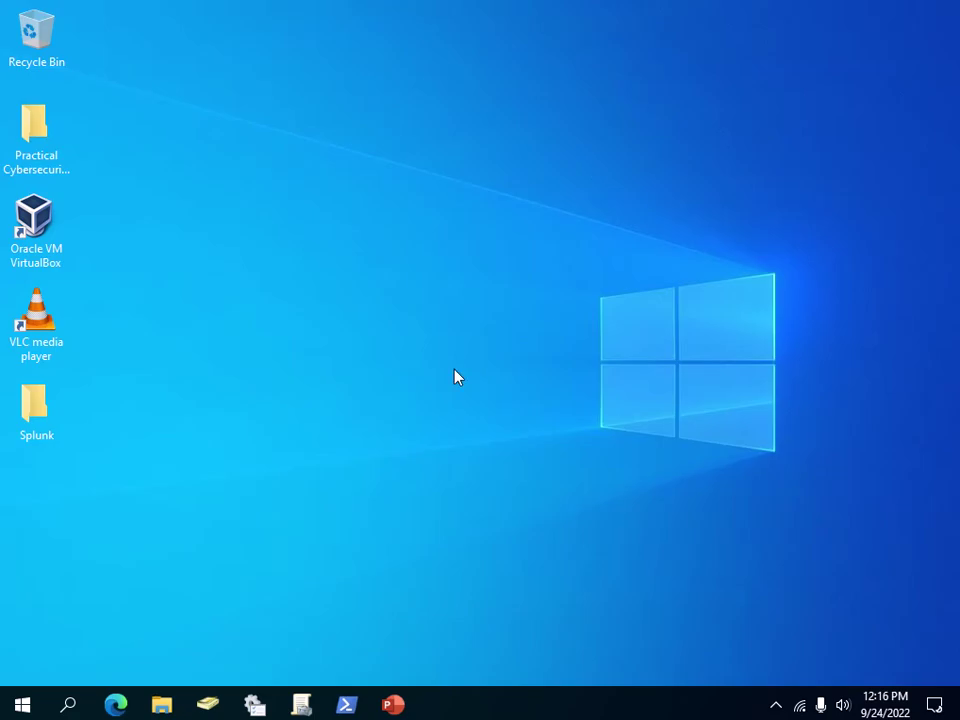
Close the Active Directory Users and Computers window and bring up the Start menu
left_click(207, 704)
left_click(942, 11)
left_click(22, 704)
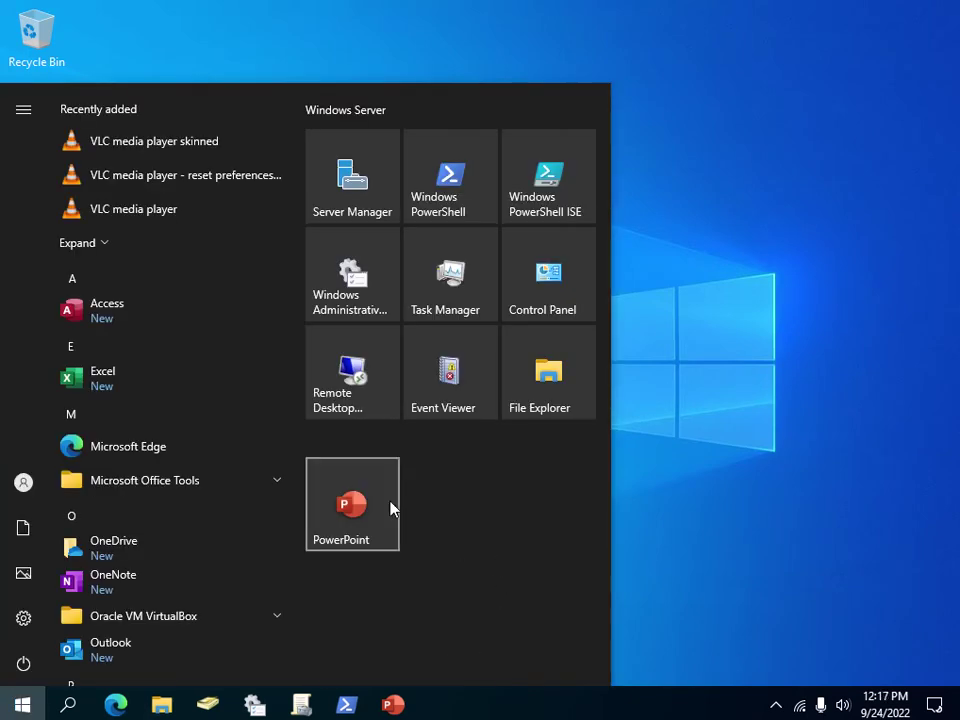
left_click(30, 707)
left_click(30, 708)
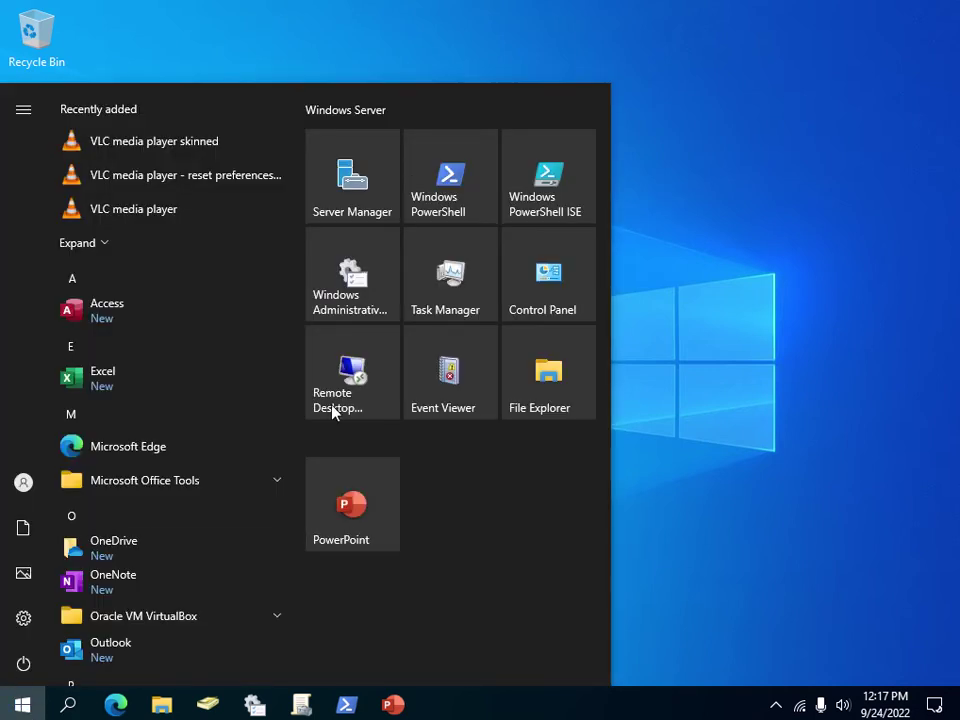
Start Active Directory Users and Computers from its shortcut in the Windows Administrative Tools folder
left_click(358, 312)
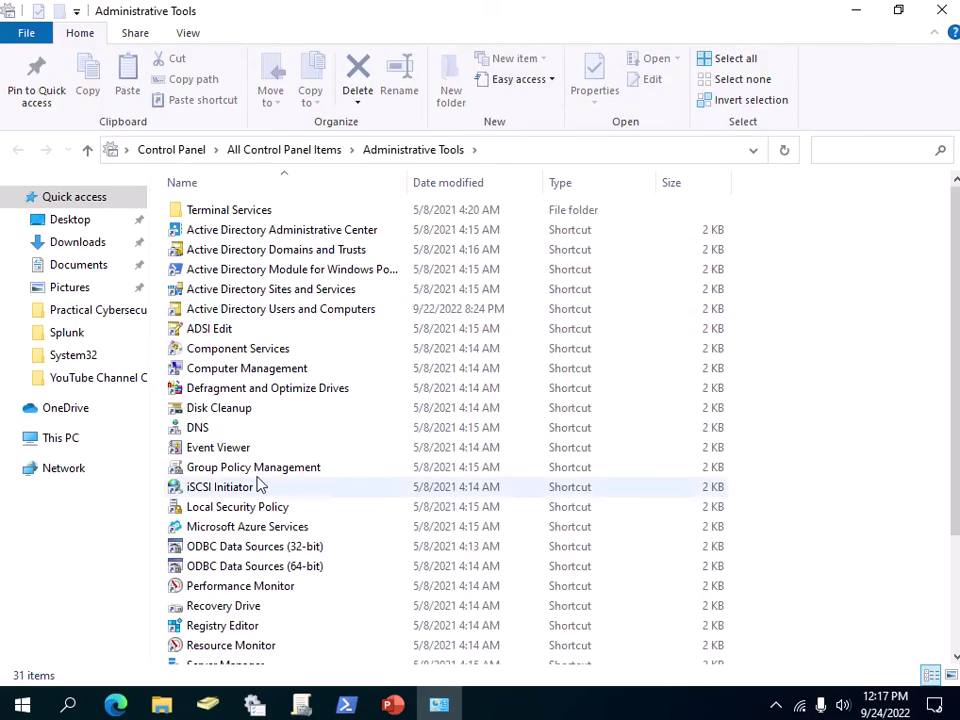
scroll(258, 467, "down", 3)
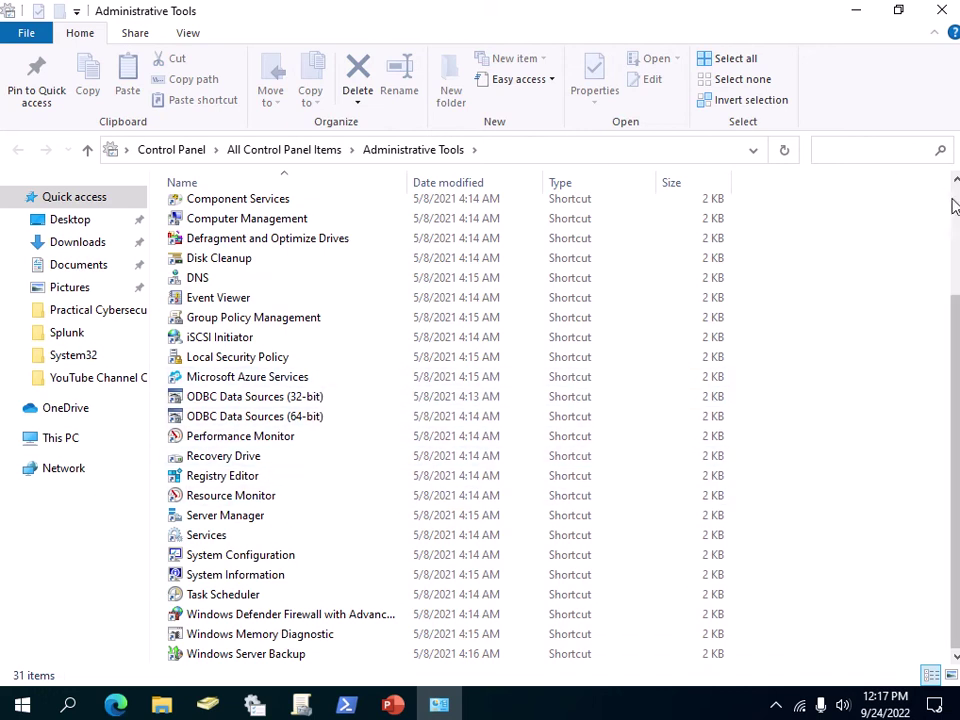
scroll(955, 200, "up", 3)
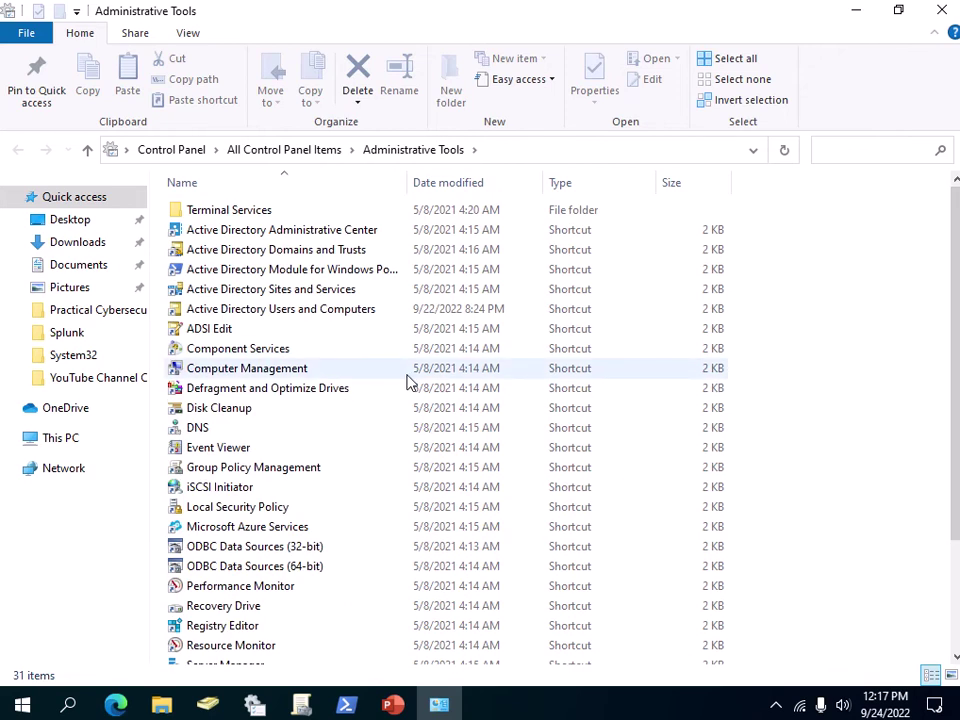
left_click(300, 314)
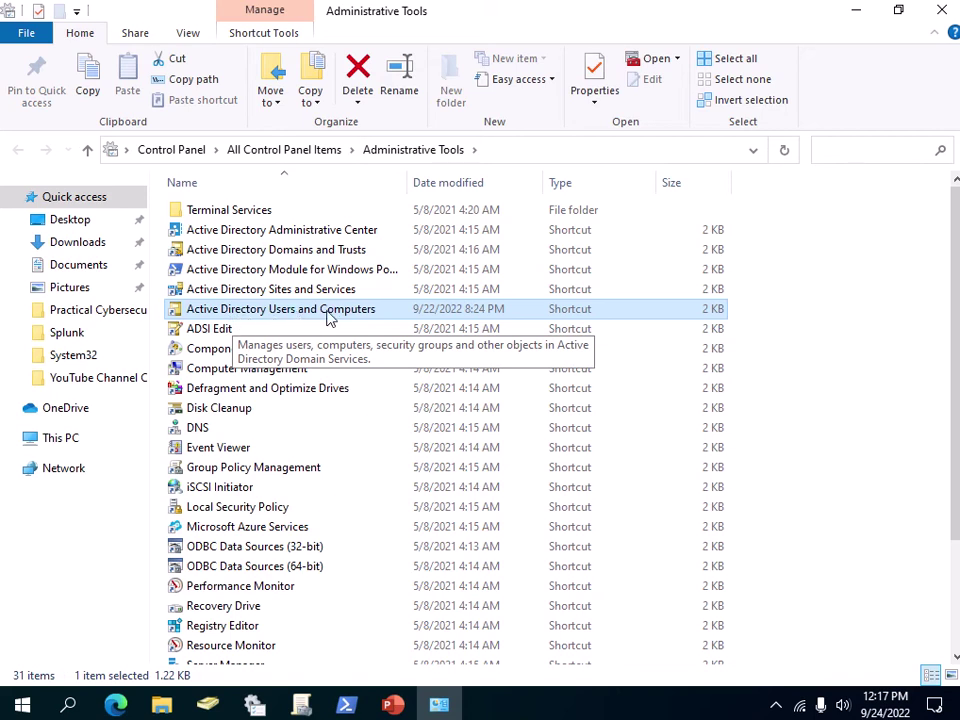
double_click(288, 312)
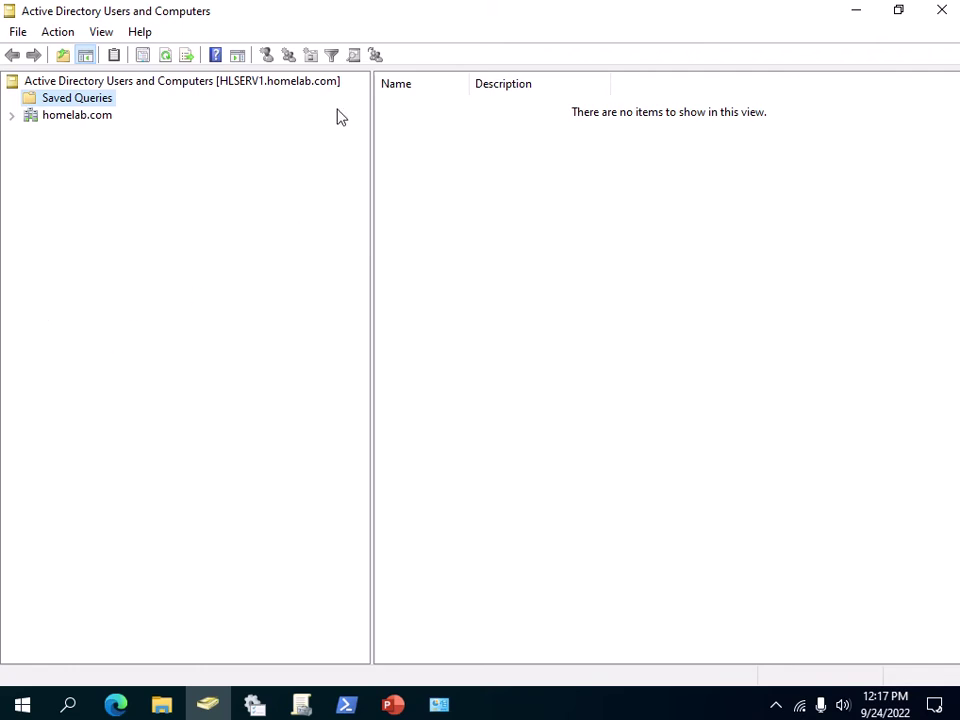
Select homelab.com to list its containers and OUs such as Admins, Clients, People and Servers
left_click(78, 116)
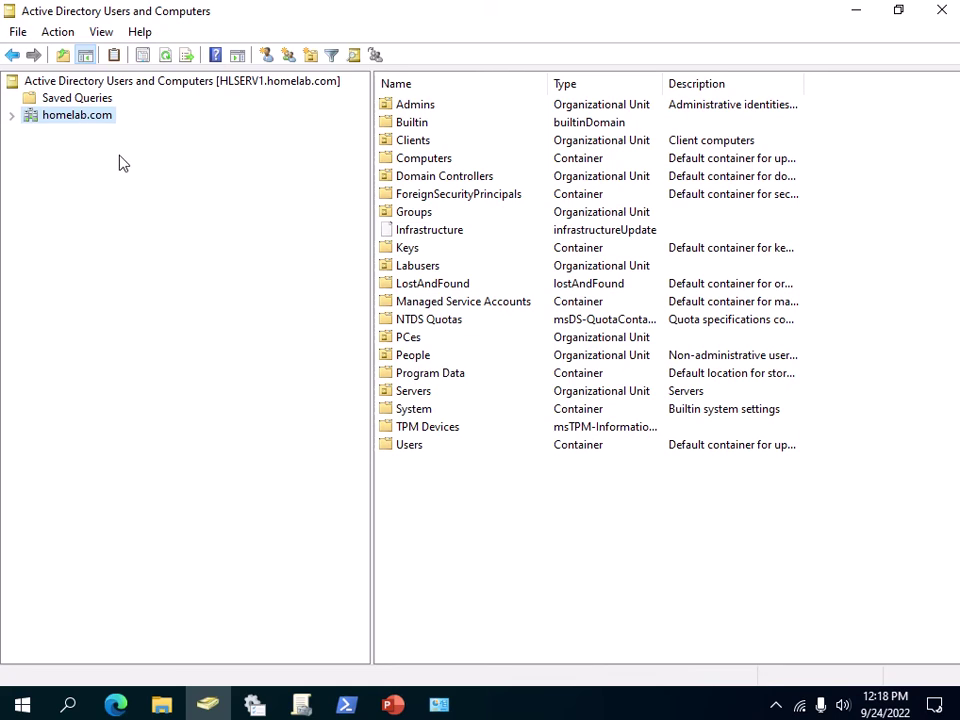
left_click(354, 58)
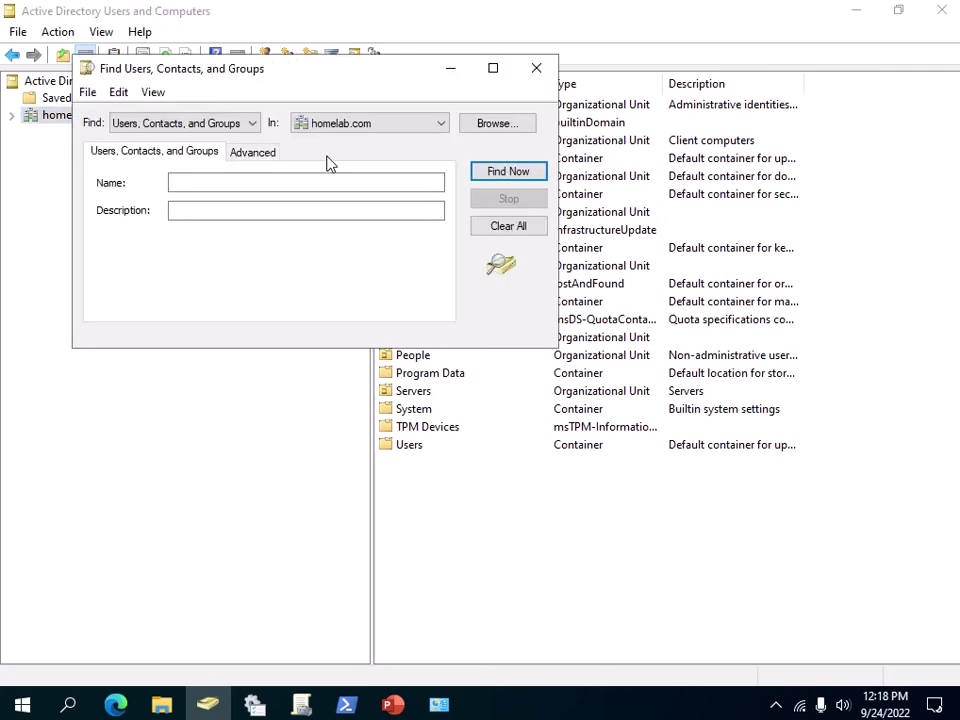
left_click(316, 181)
type("Barb")
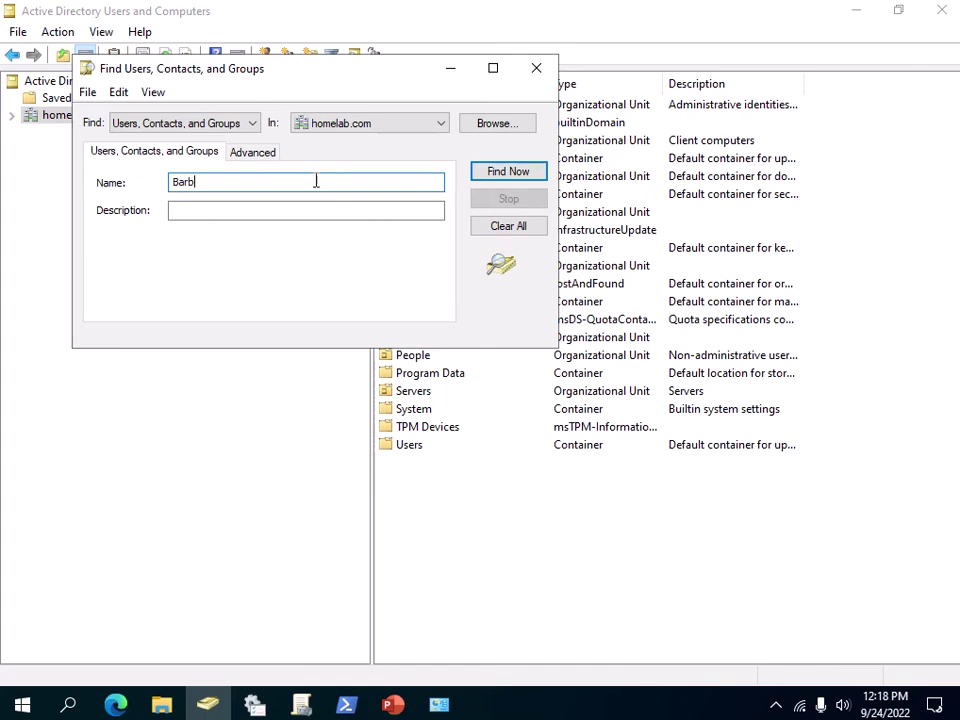
left_click(328, 130)
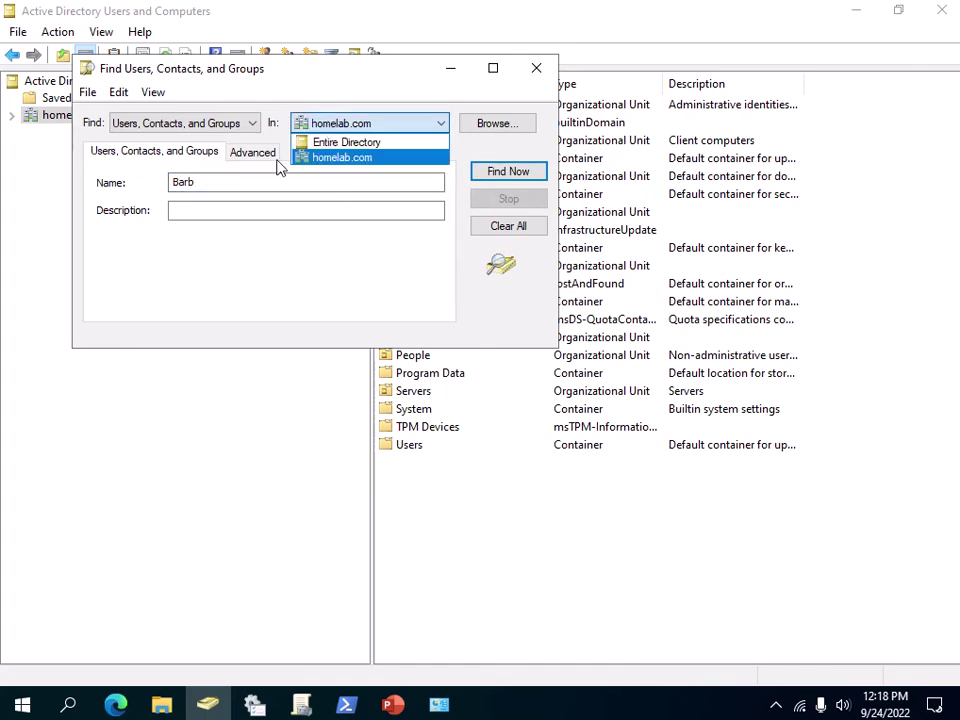
left_click(365, 160)
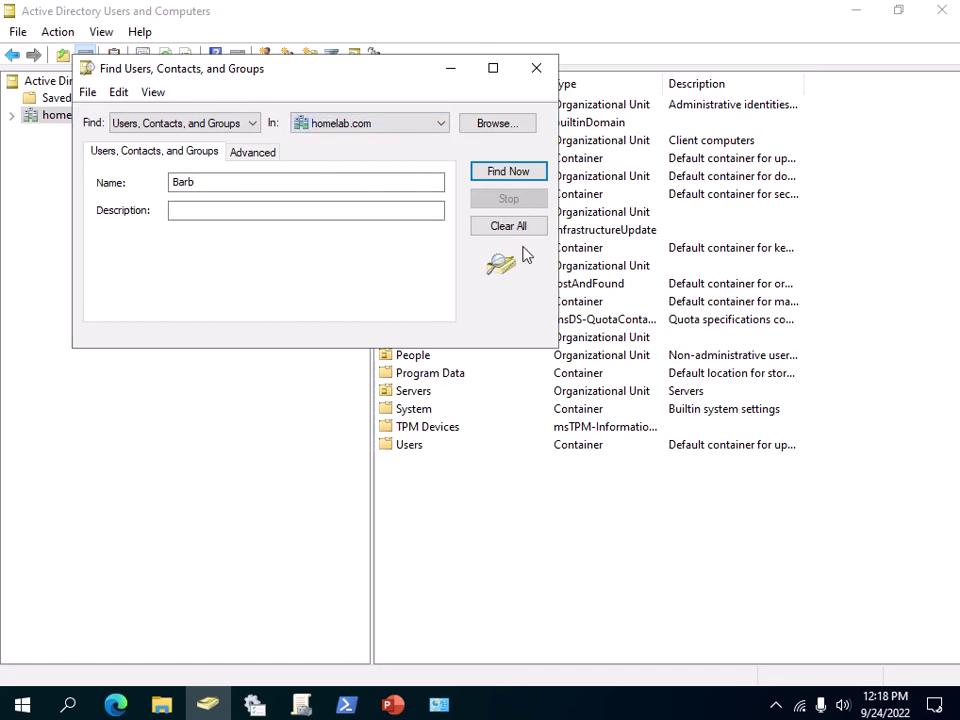
left_click(517, 177)
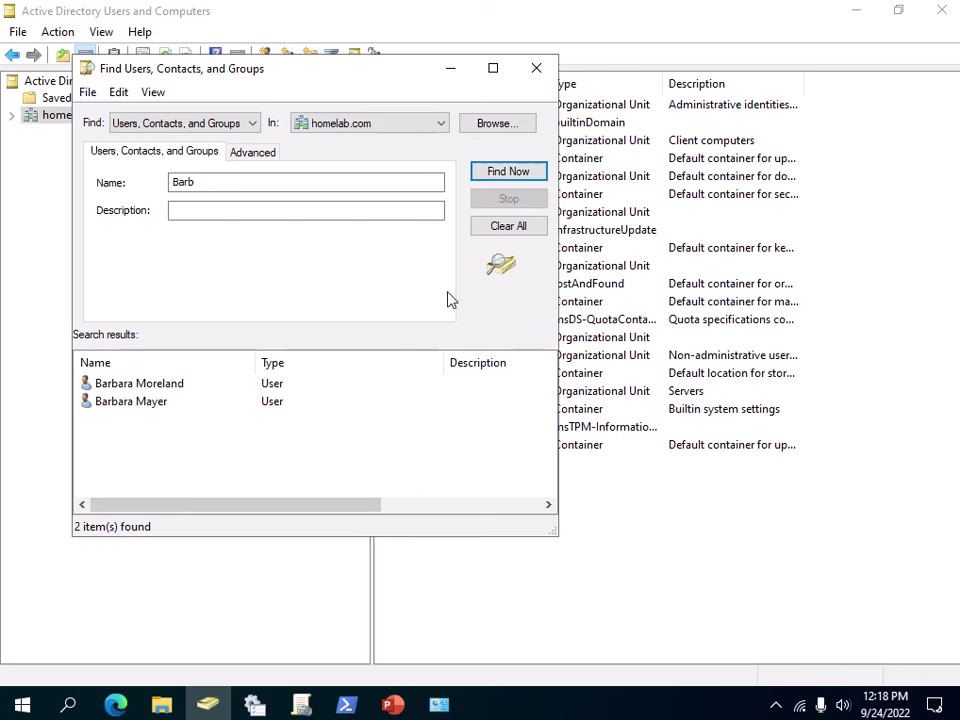
left_click(539, 74)
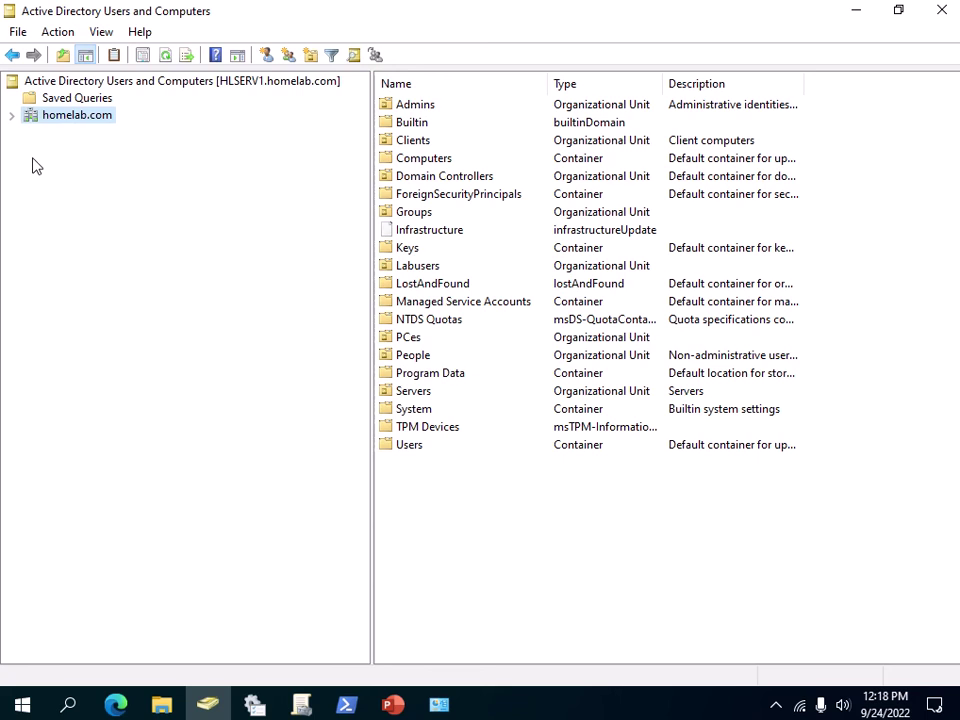
right_click(70, 120)
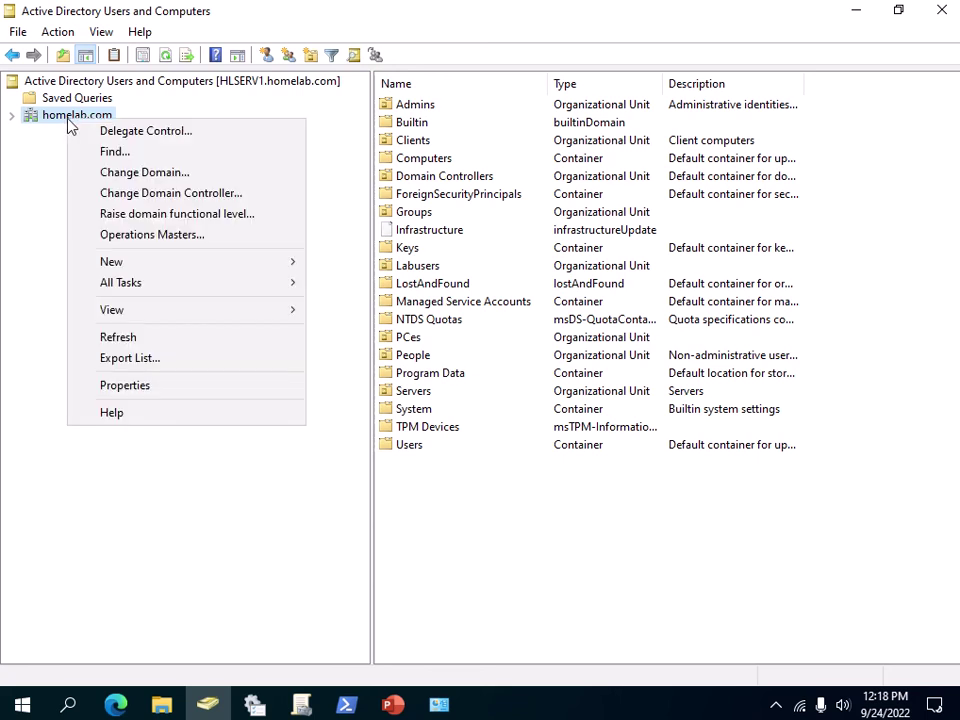
left_click(129, 153)
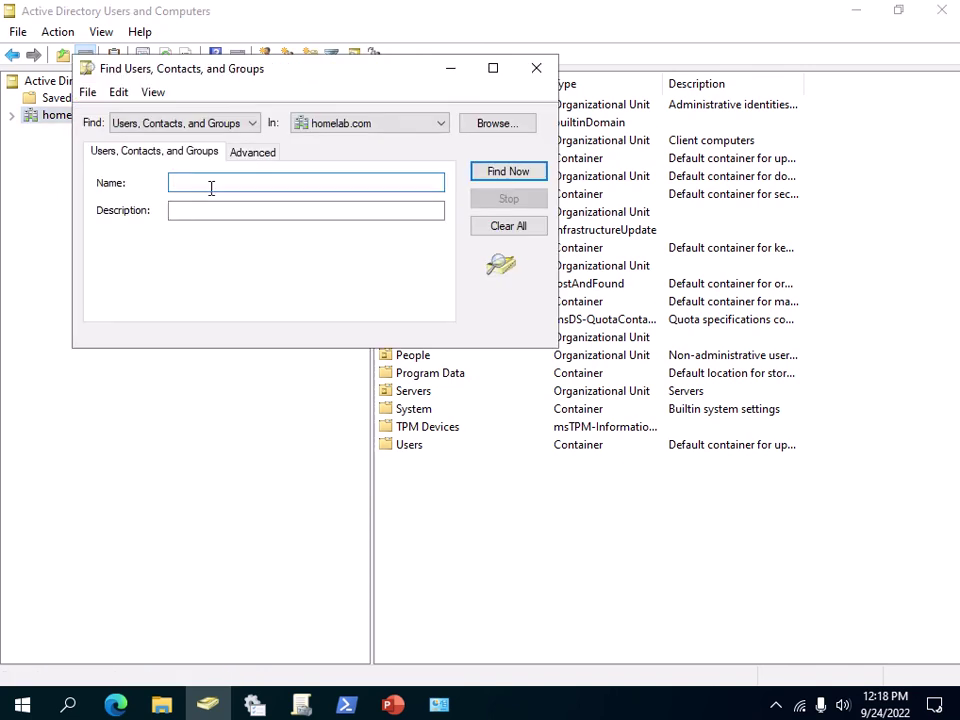
type("Barb")
left_click(506, 180)
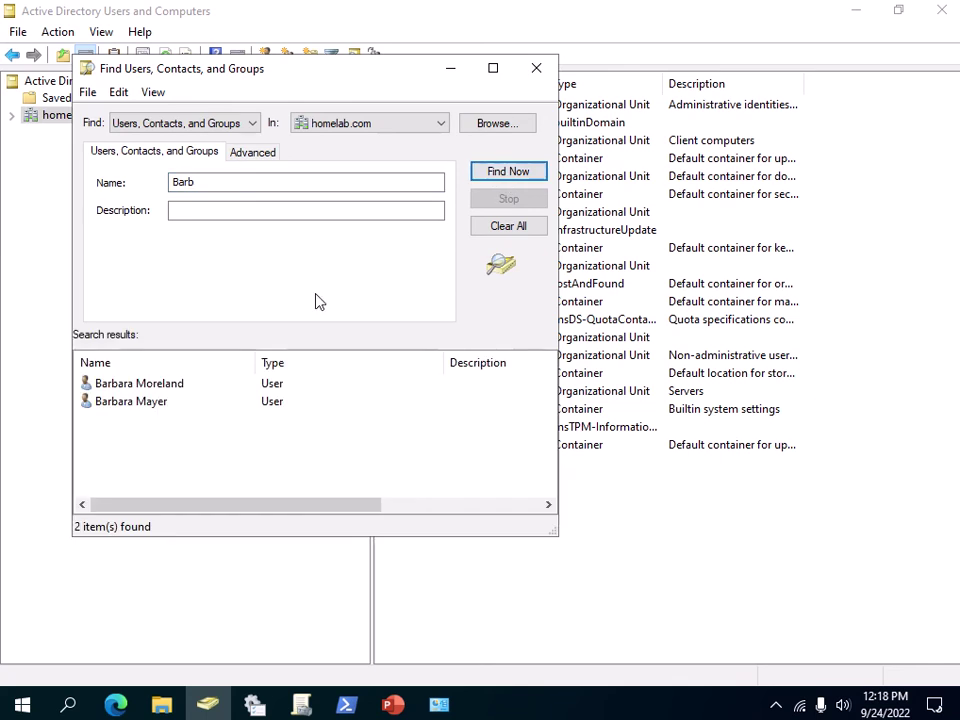
left_click(107, 388)
left_click(107, 405)
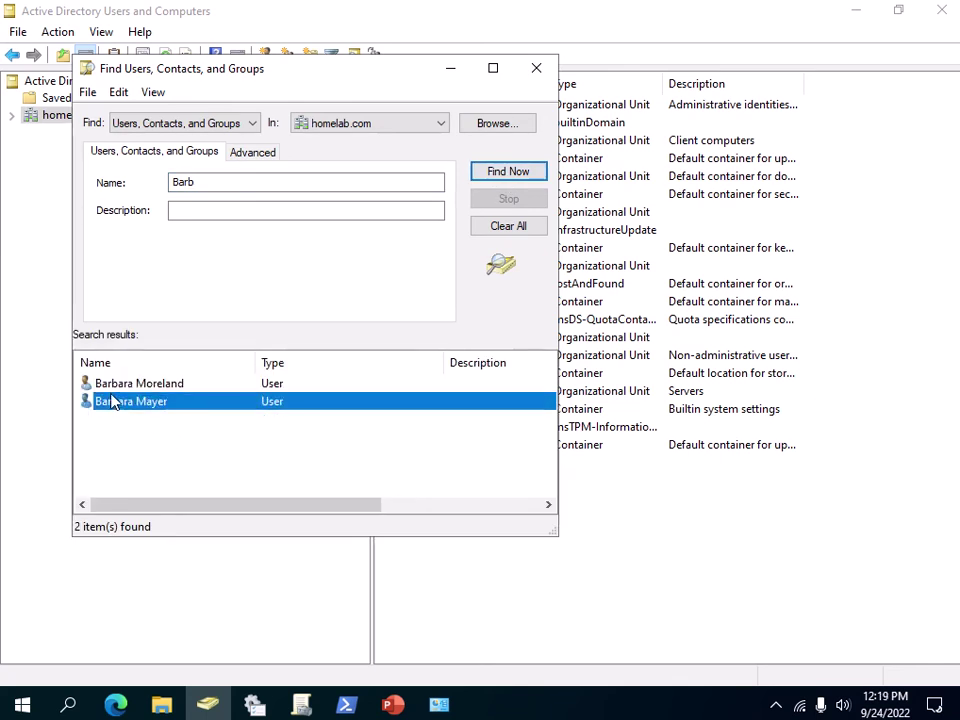
key("Up")
left_click(117, 401)
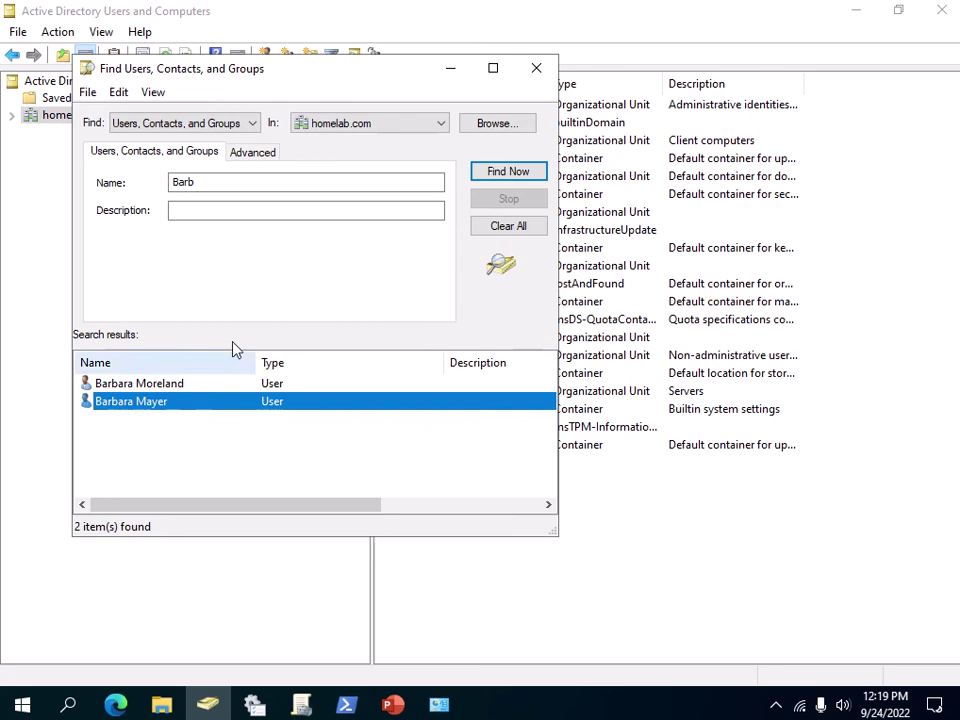
left_click(537, 70)
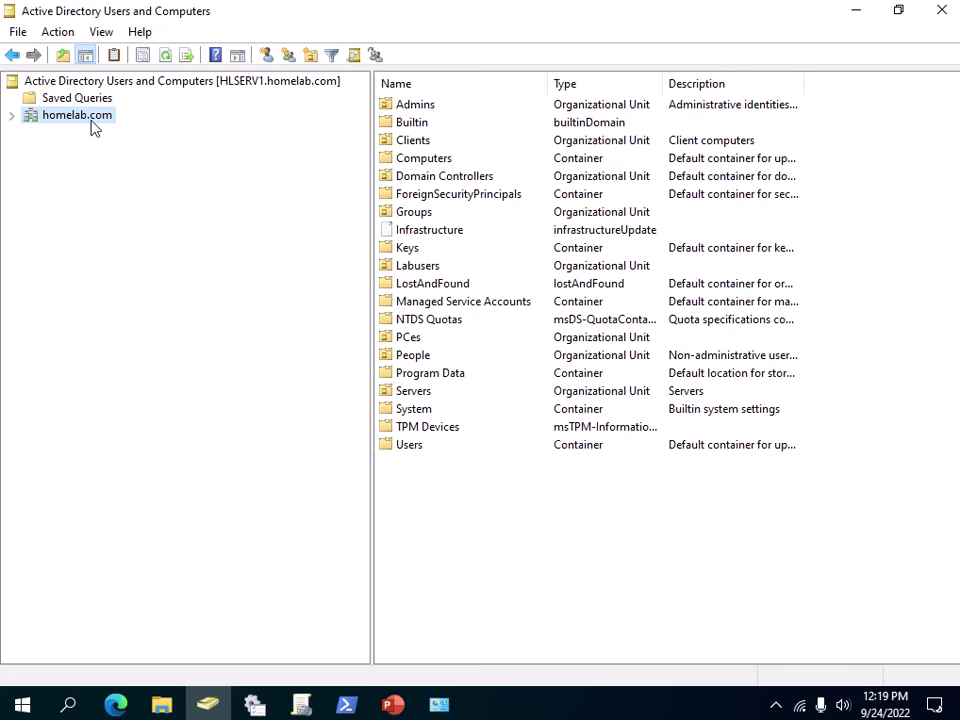
Create a new query from the Saved Queries node's New > Query menu
left_click(72, 98)
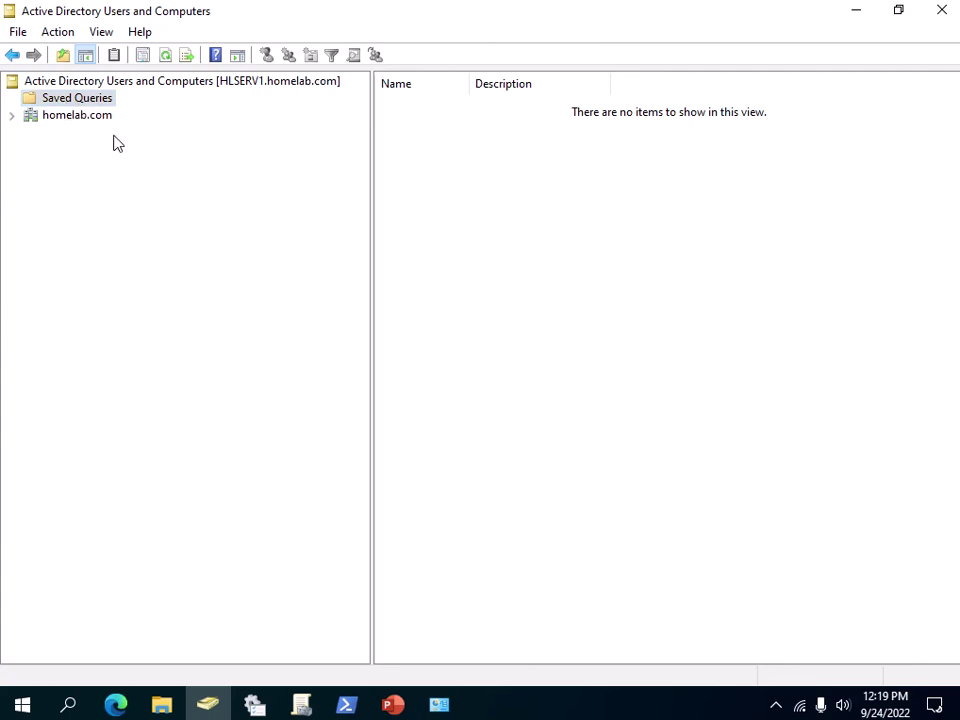
right_click(72, 106)
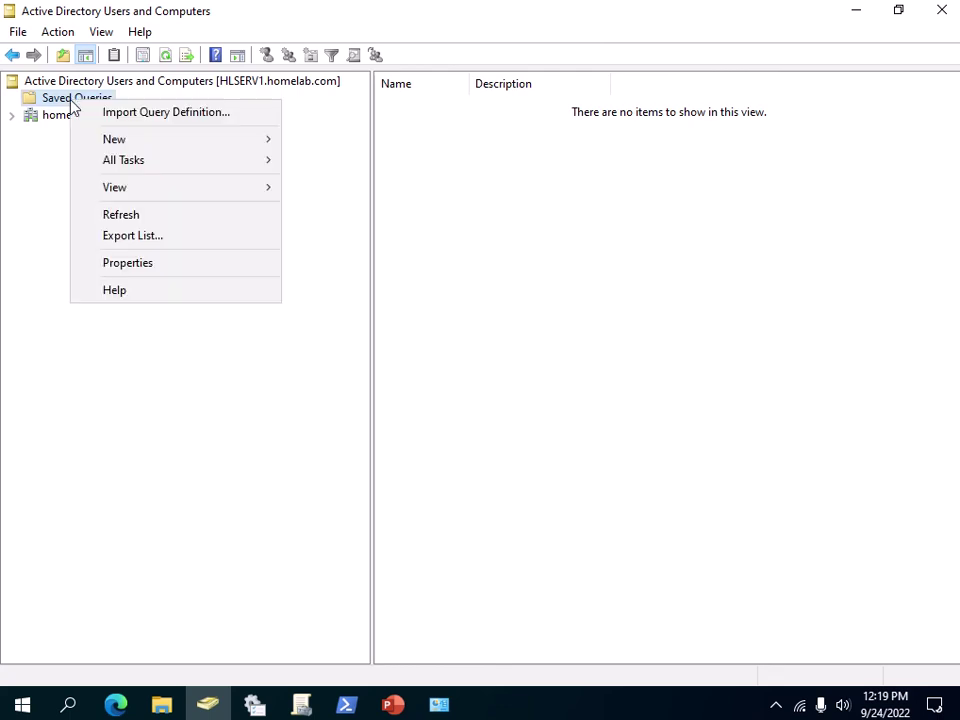
mouse_move(122, 143)
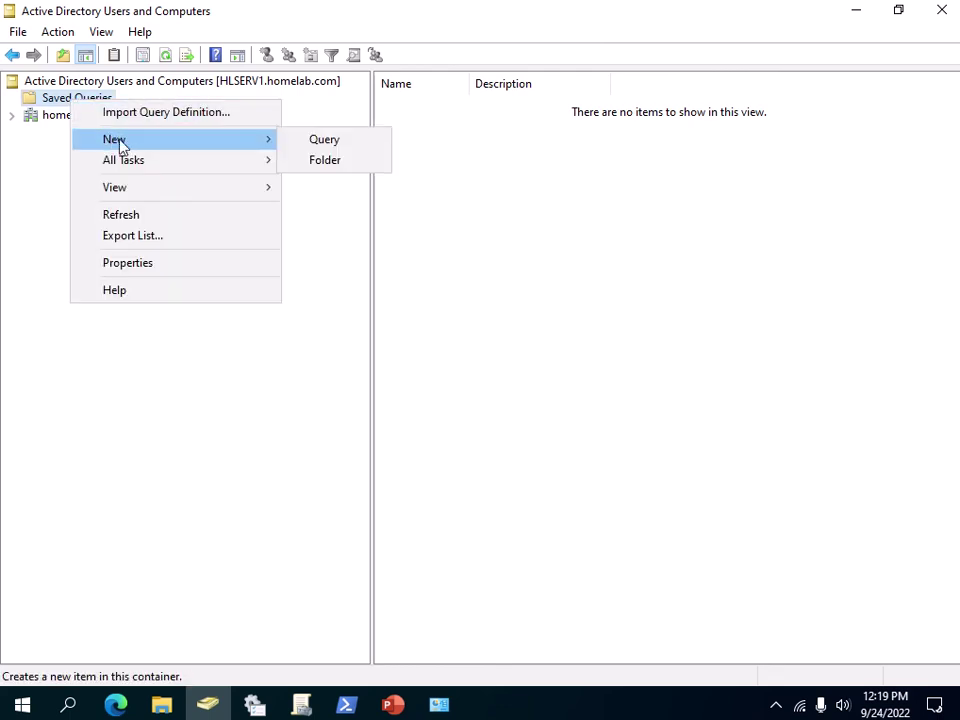
left_click(327, 142)
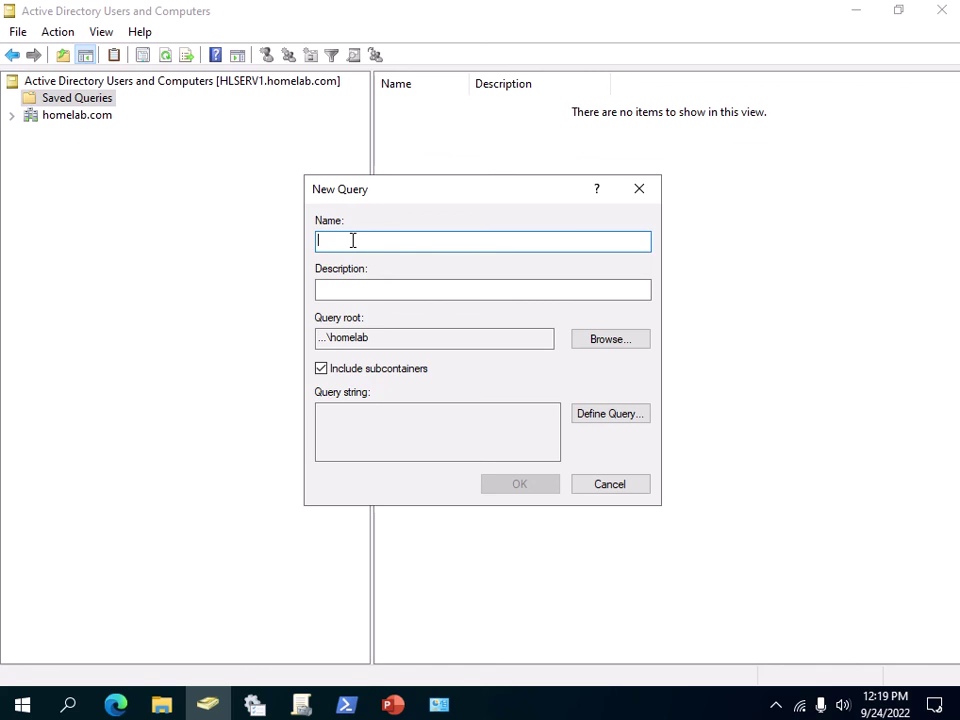
Name the query 'All Users' with description 'Users for the entire domain' and define its criteria
type("All Users")
left_click(320, 289)
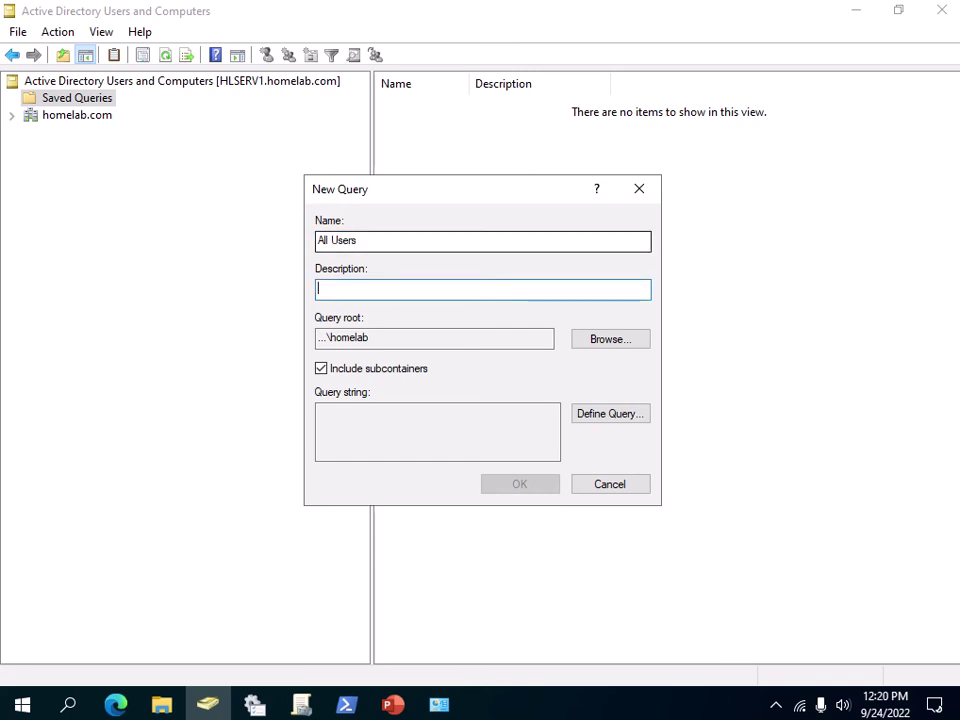
type("Users for the entire domain")
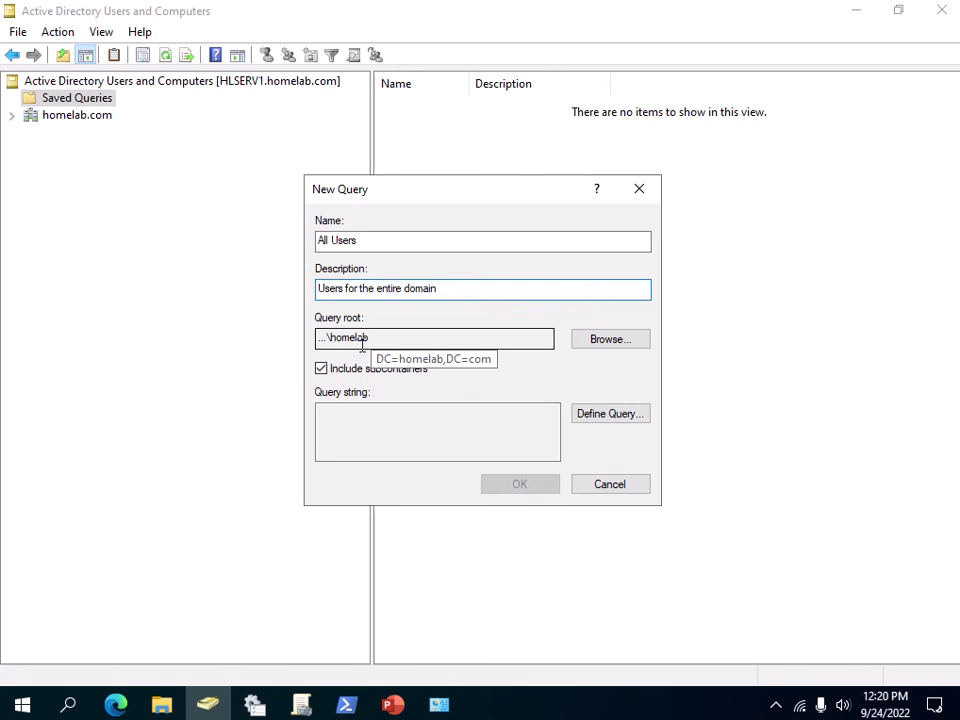
left_click(612, 414)
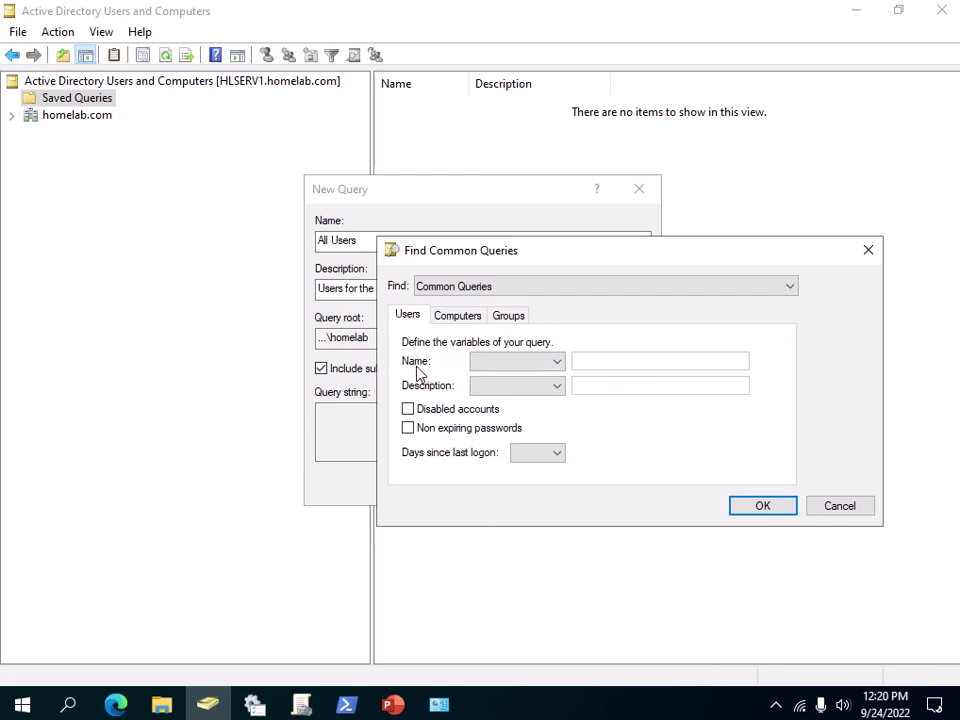
Set the Users tab Name condition to 'Has a value' and save the All Users query
left_click(495, 372)
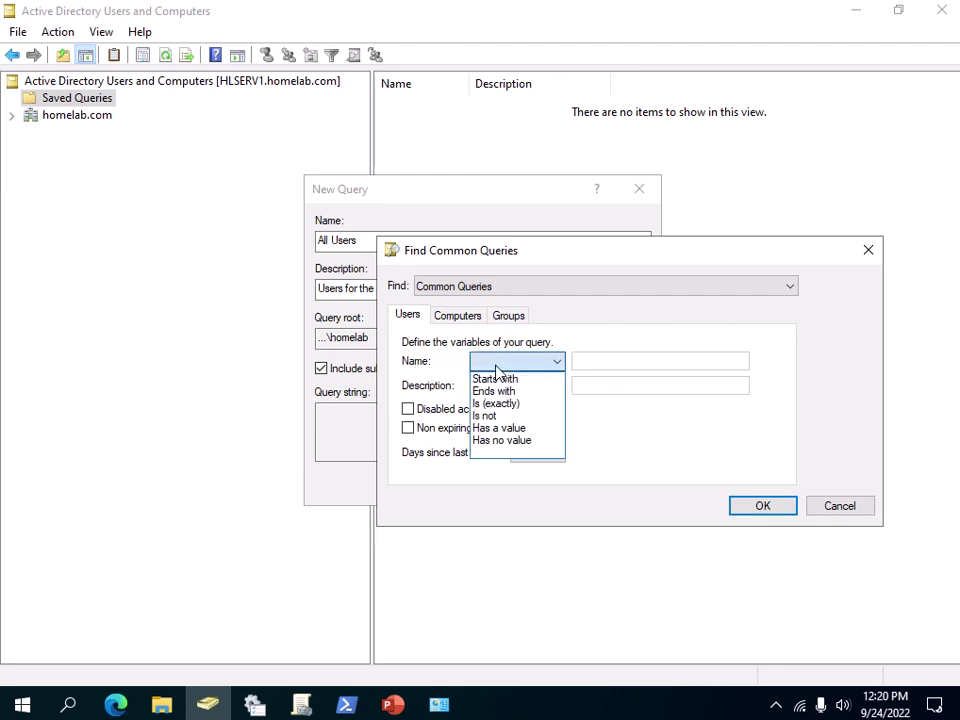
left_click(535, 432)
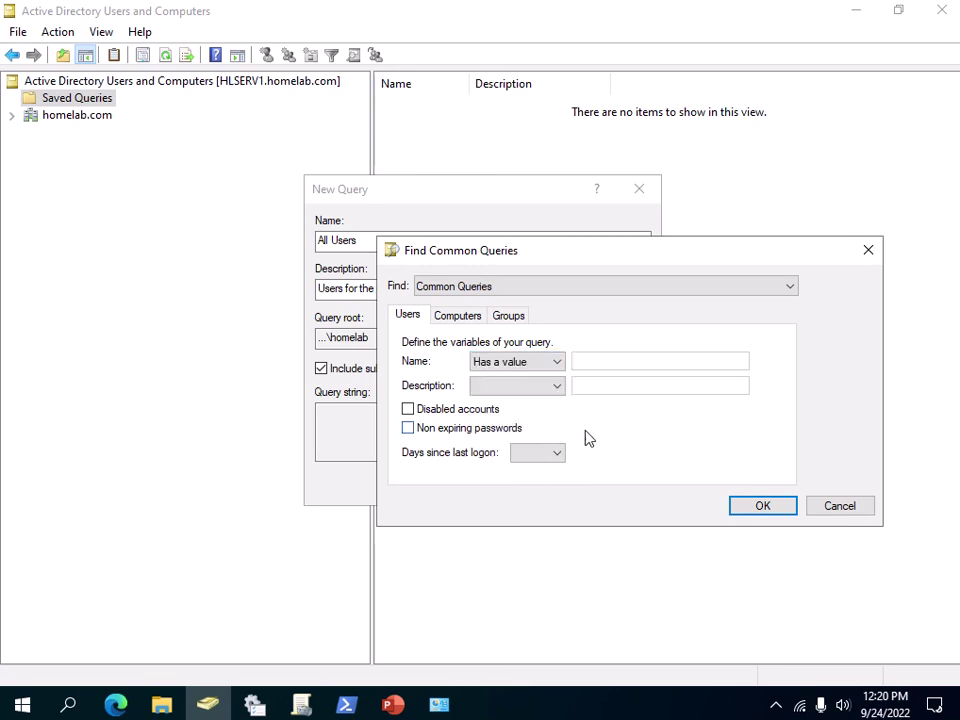
left_click(761, 509)
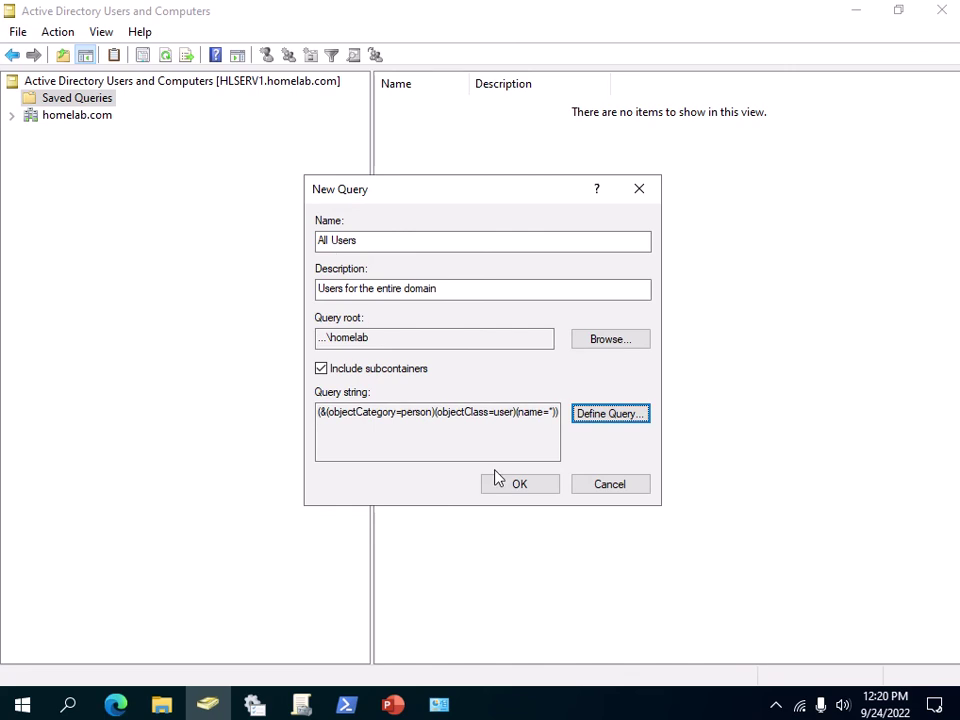
left_click(519, 486)
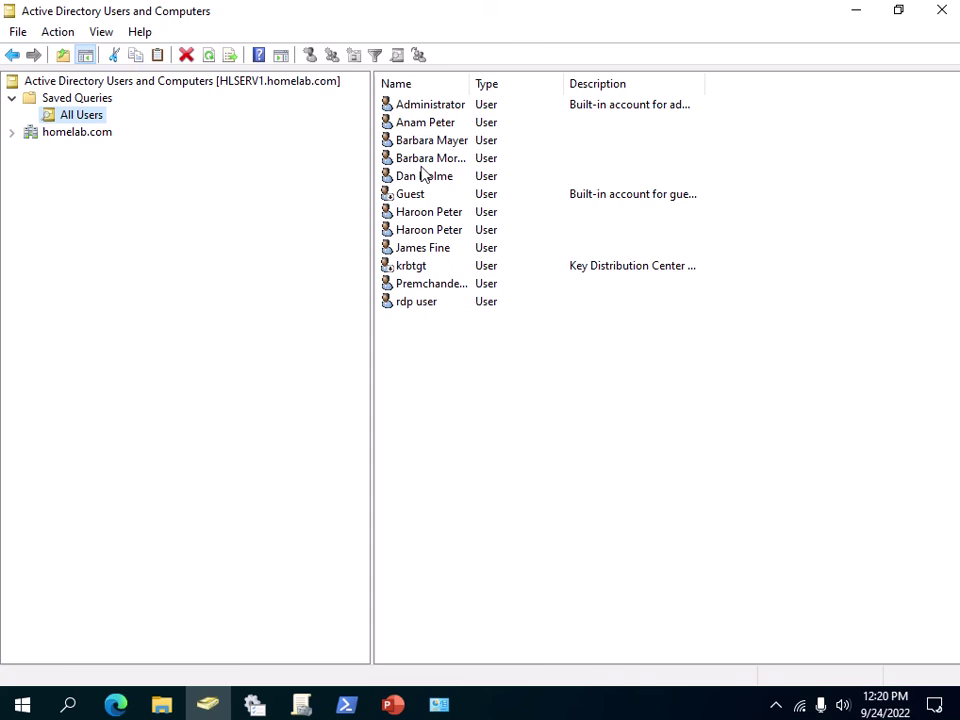
left_click(424, 302)
left_click(422, 285)
left_click(424, 266)
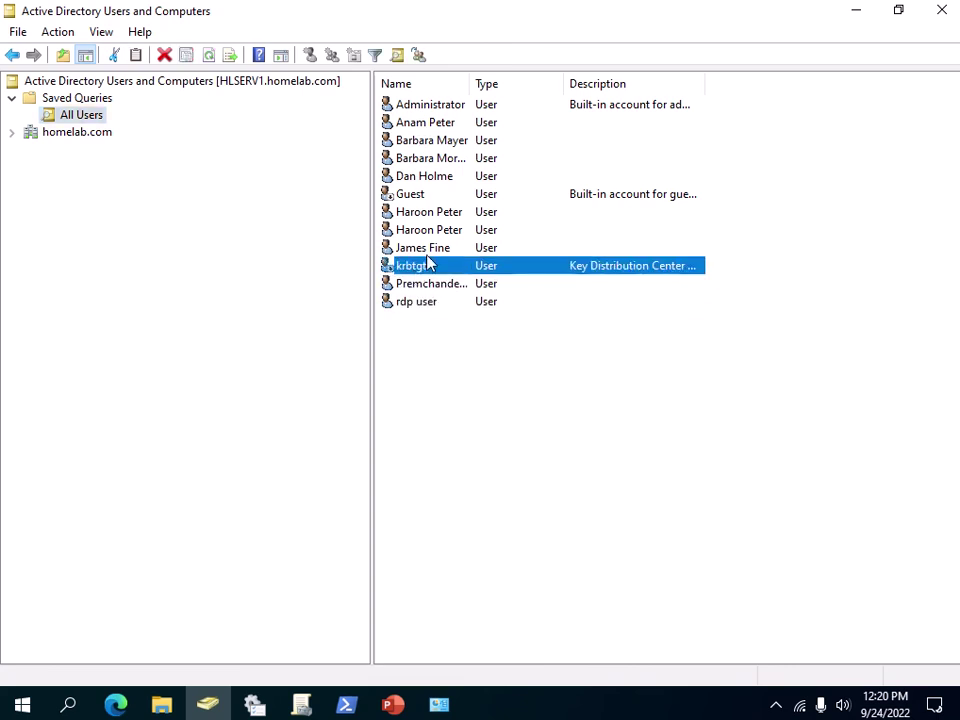
left_click(424, 248)
left_click(425, 230)
left_click(426, 213)
left_click(426, 212, "ctrl")
left_click(421, 178)
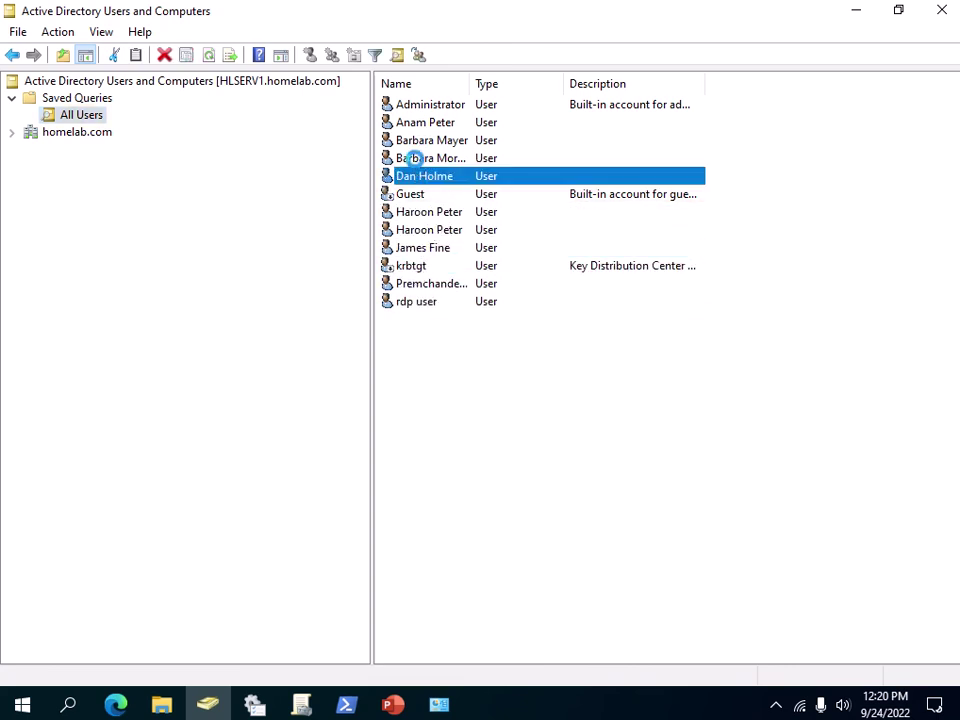
left_click(424, 158)
left_click(424, 141)
left_click(428, 122)
left_click(433, 104)
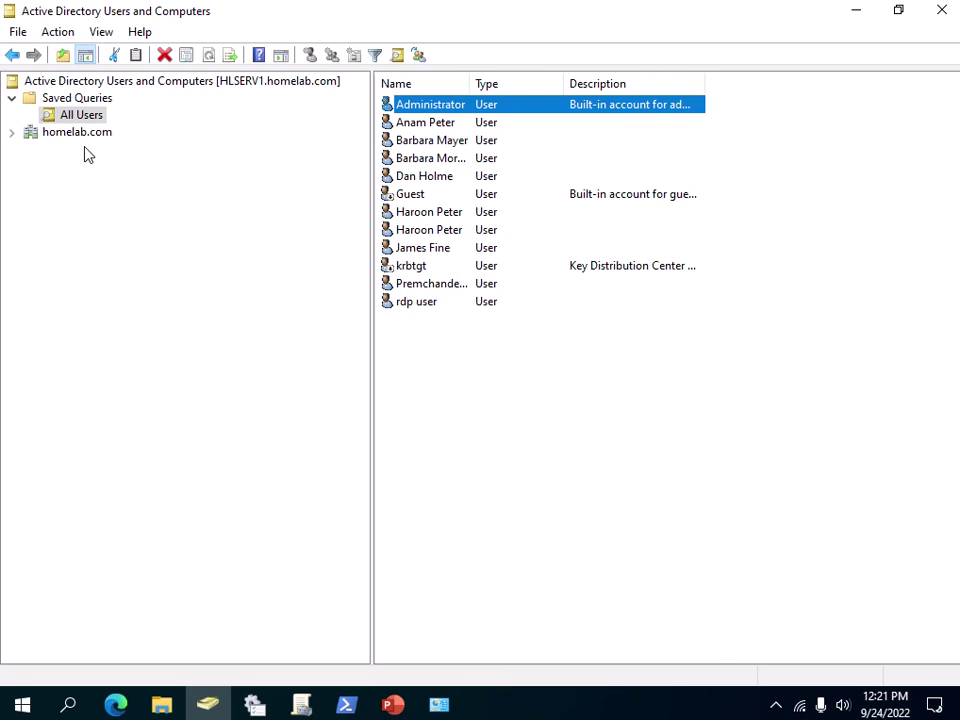
left_click(940, 11)
double_click(315, 313)
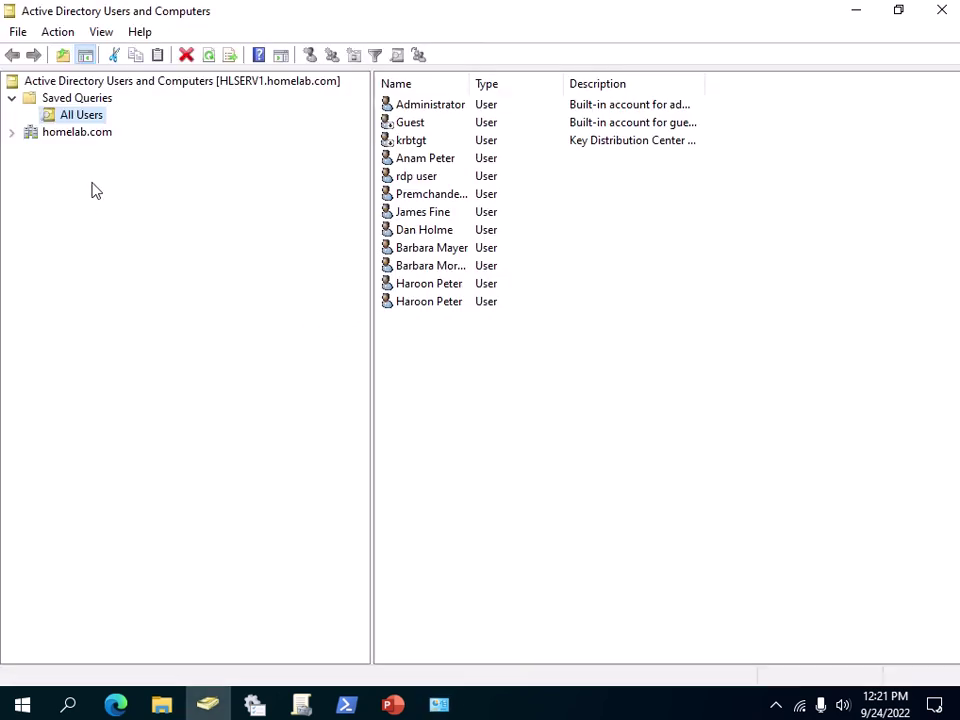
left_click(77, 132)
left_click(81, 114)
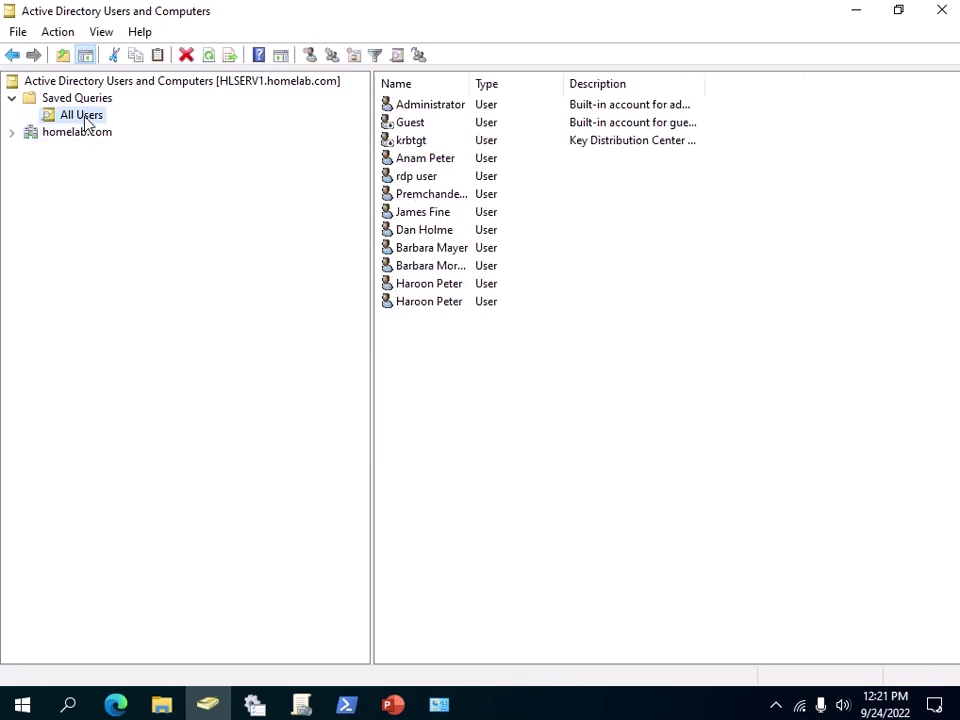